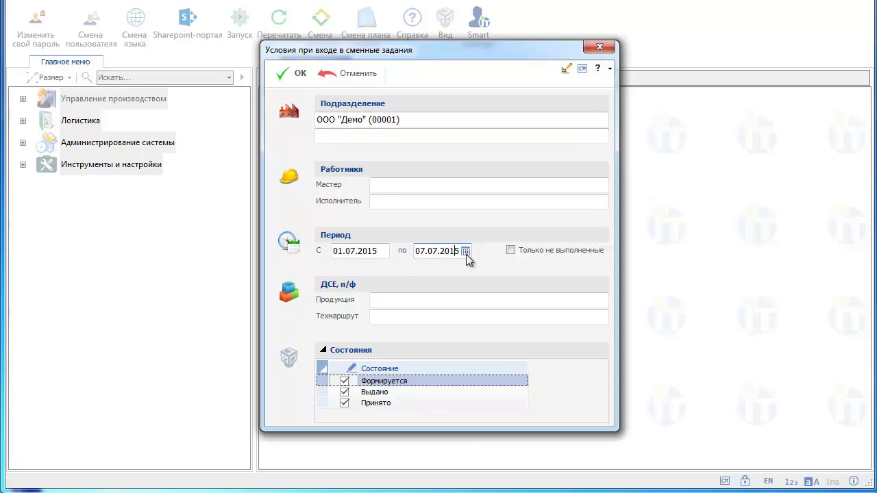
Set the period's end date to 08.07.2015 and open the shift assignments matching the entry conditions
left_click(465, 252)
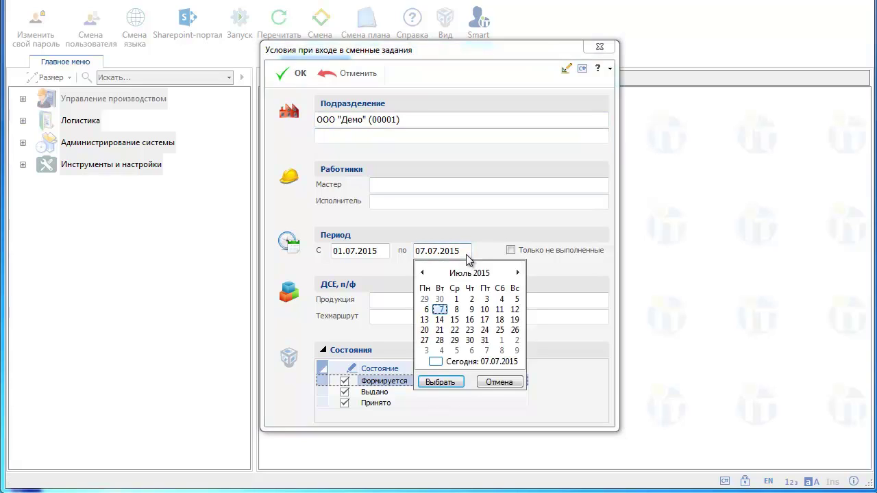
left_click(458, 310)
left_click(442, 381)
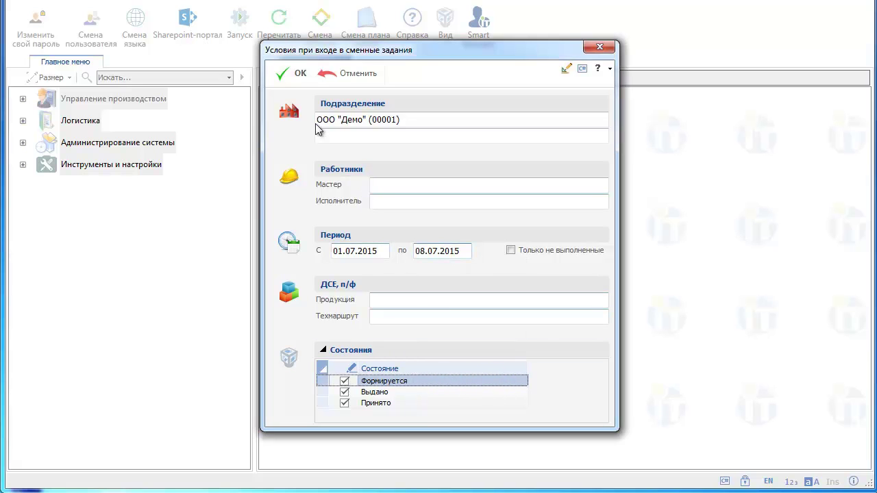
left_click(289, 75)
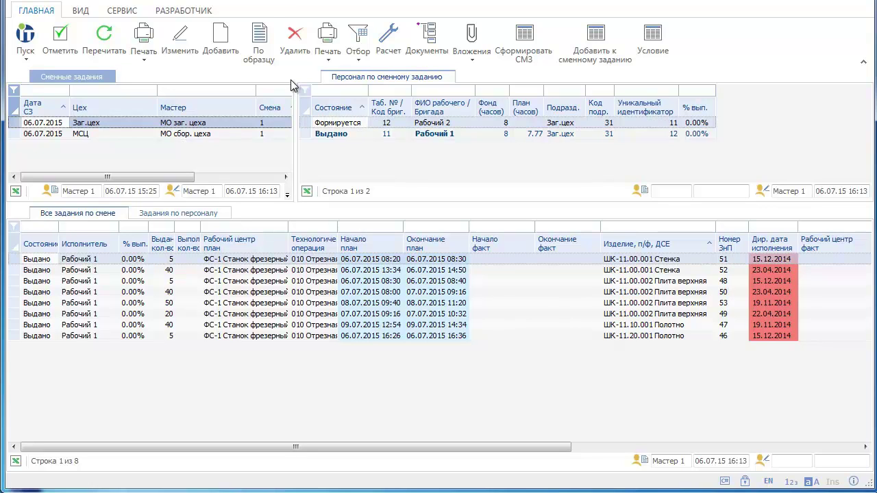
Start a new shift assignment dated 08.07.2015 for department 31 Заготовительный цех
left_click(225, 43)
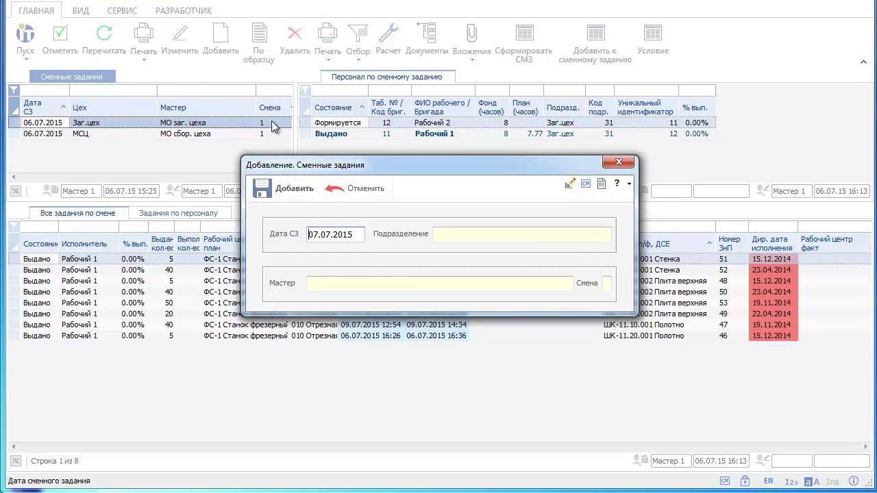
left_click(361, 235)
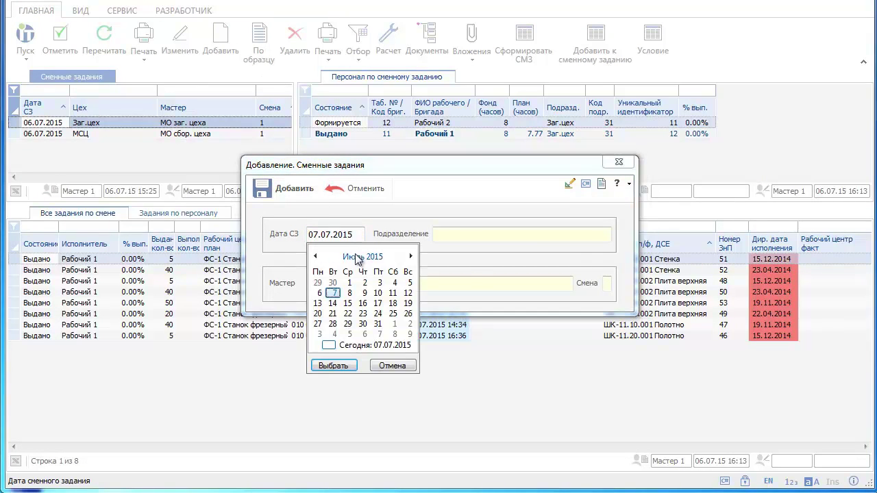
left_click(349, 294)
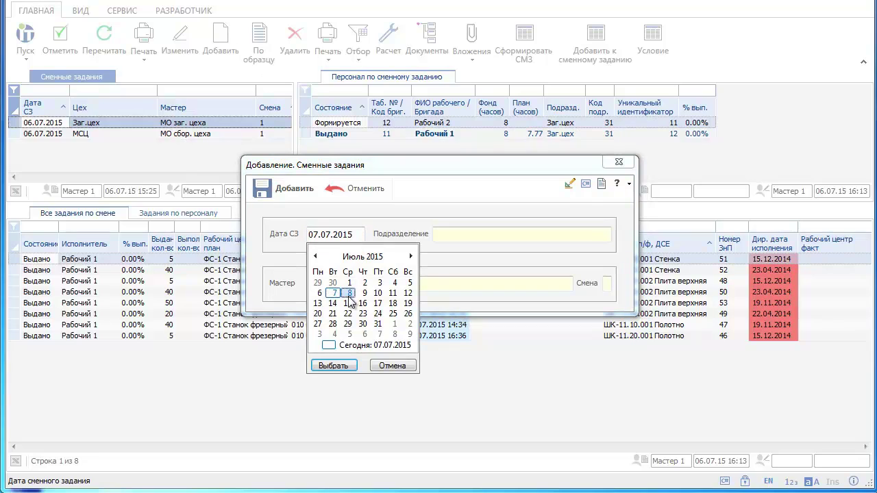
left_click(338, 366)
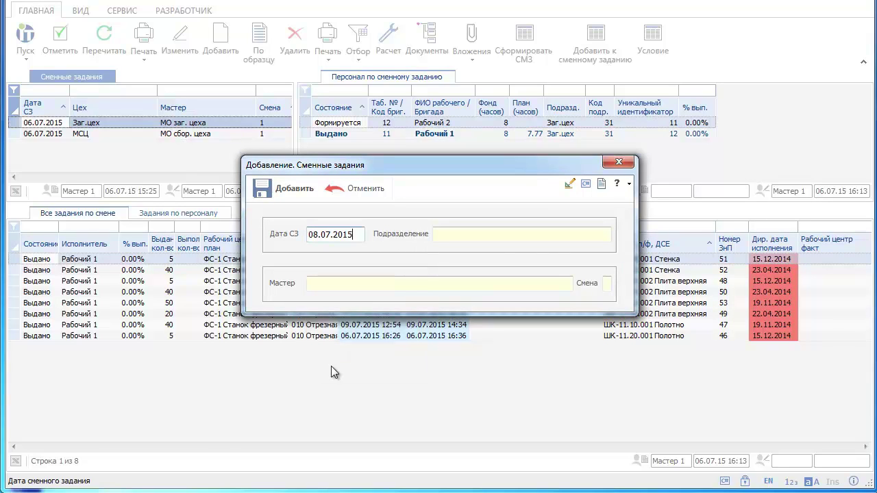
left_click(562, 237)
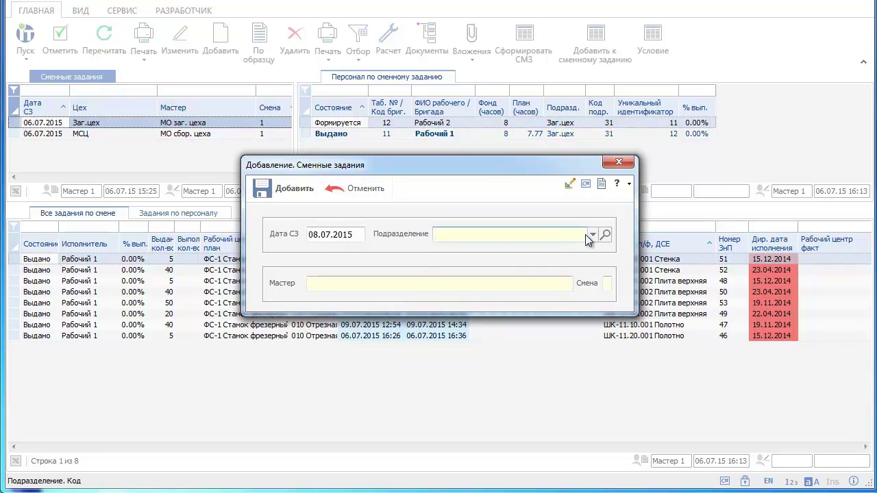
left_click(593, 235)
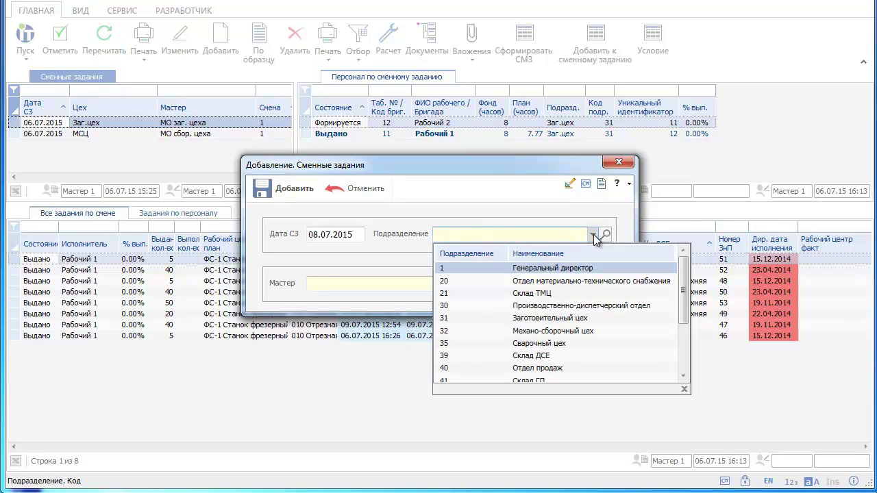
left_click(551, 317)
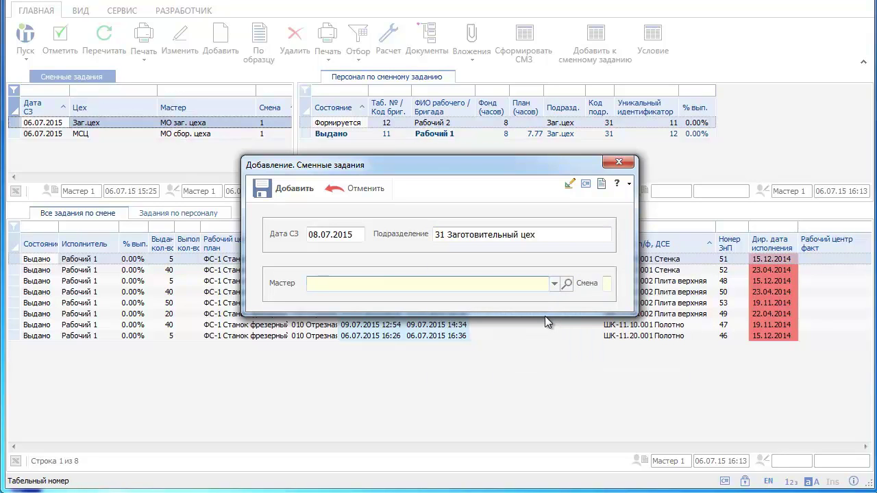
Assign МО заг. цеха as the master, set the shift to 1, and save the new shift assignment
type("7")
key("Tab")
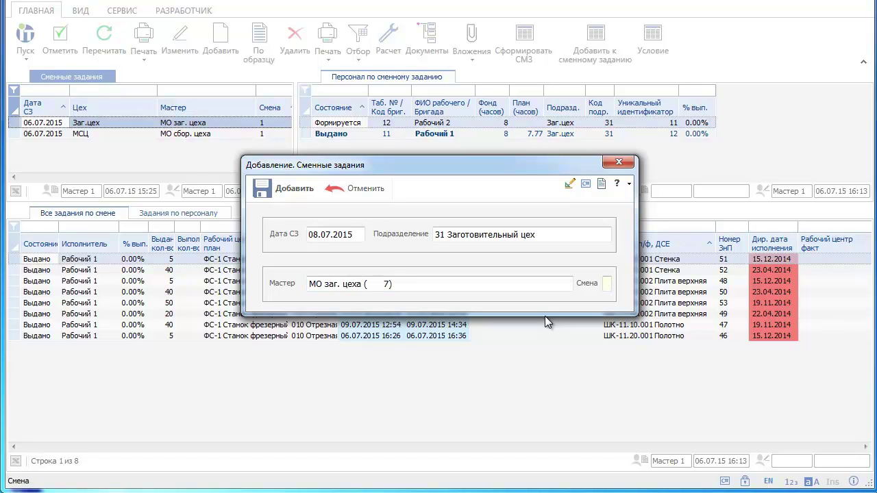
type("1")
key("Tab")
left_click(296, 188)
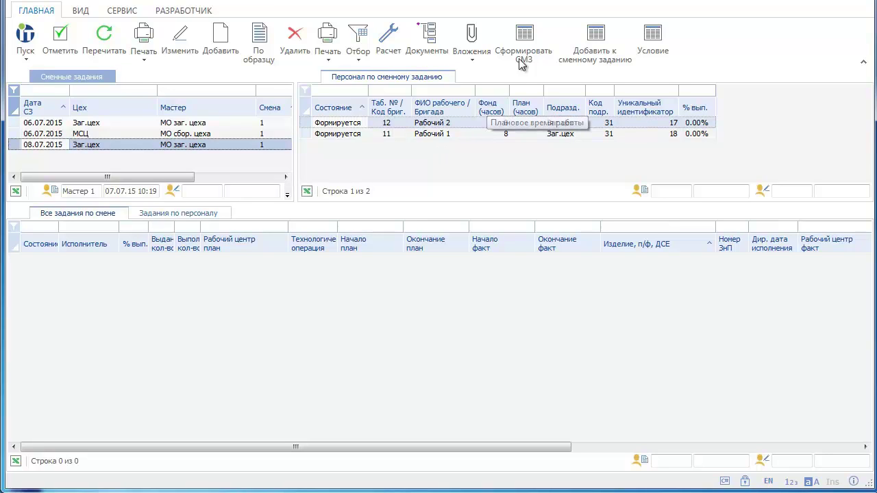
Form the shift assignment by including the first five planned jobs, 07.07.2015 08:10 through 13:34, for Рабочий 2
left_click(525, 38)
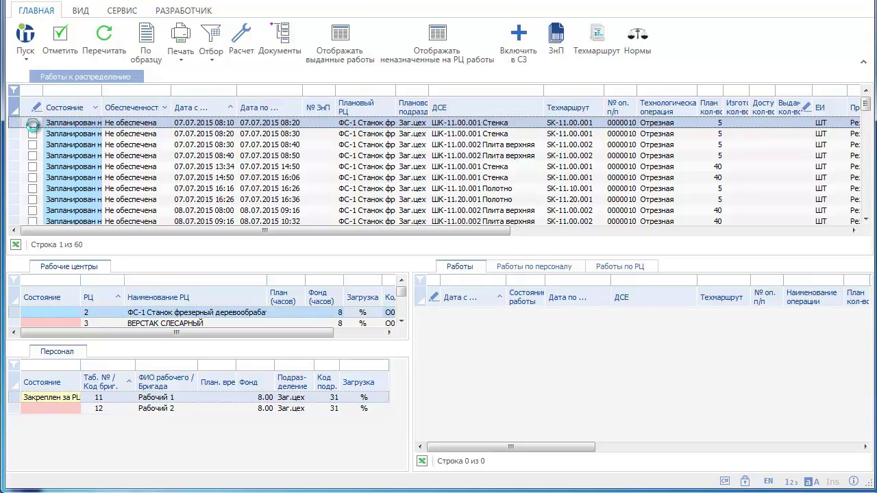
left_click(32, 123)
left_click(33, 167, "shift")
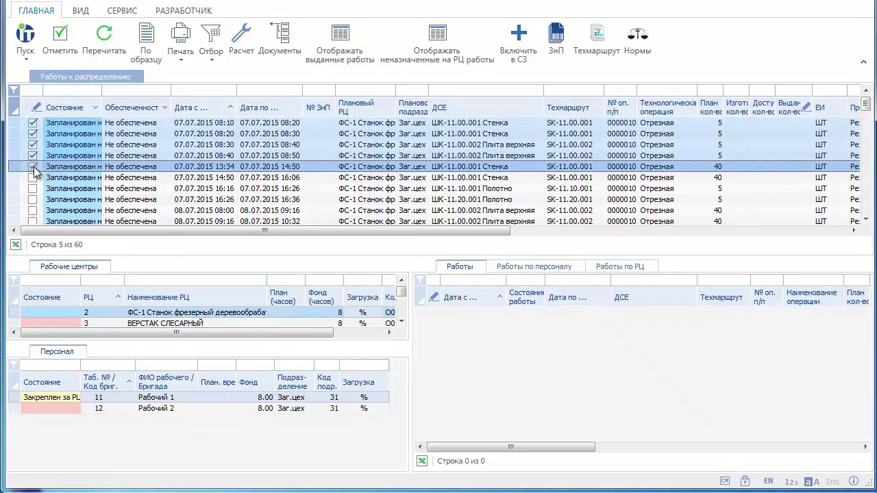
left_click(56, 351)
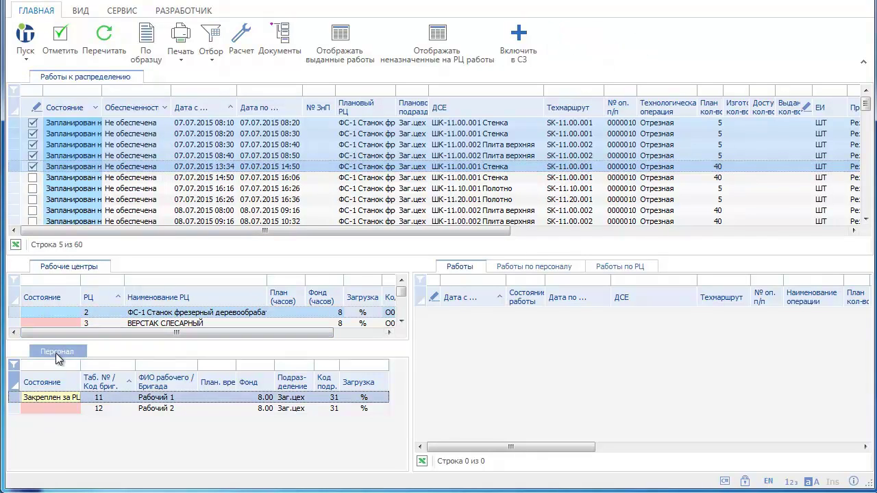
left_click(160, 409, "ctrl")
left_click(161, 409)
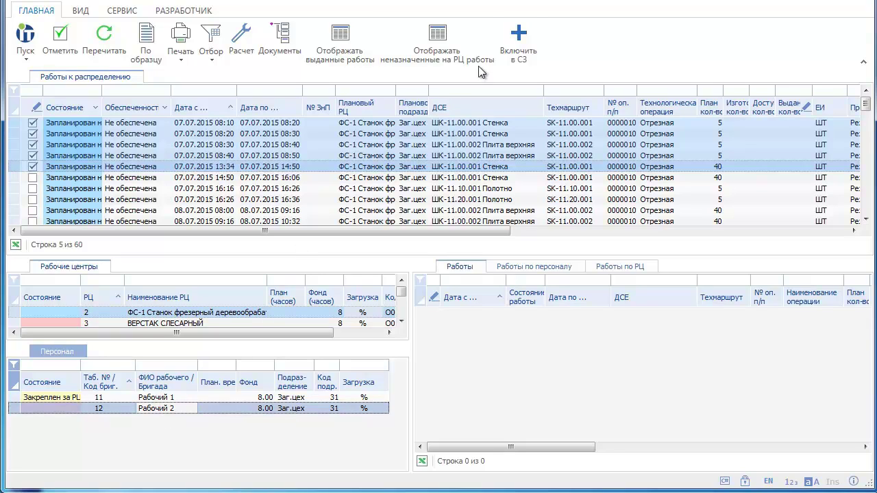
left_click(512, 40)
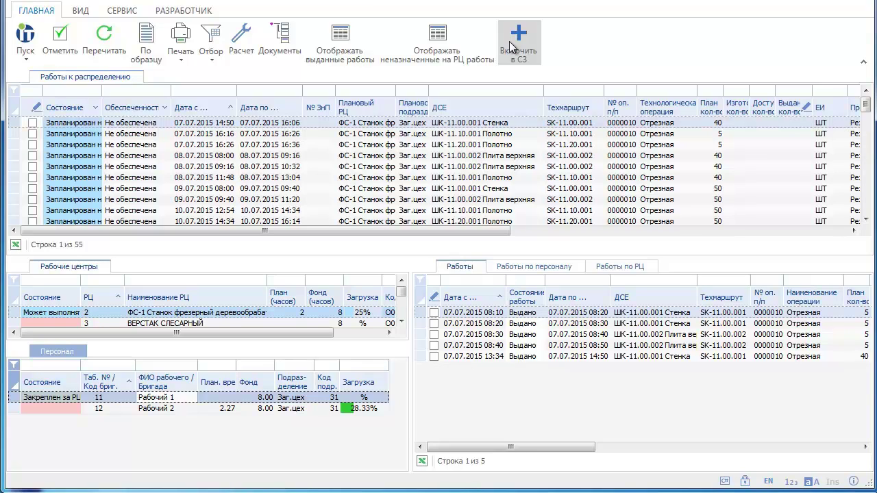
Include the five planned jobs starting 08.07.2015 08:00 through 09.07.2015 09:40 in the shift assignment for Рабочий 1
left_click(35, 157)
left_click(33, 156)
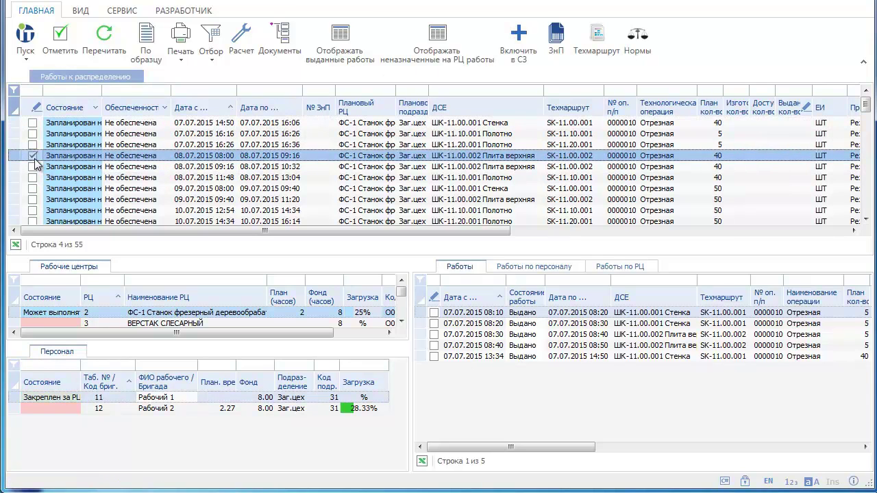
left_click(32, 199, "shift")
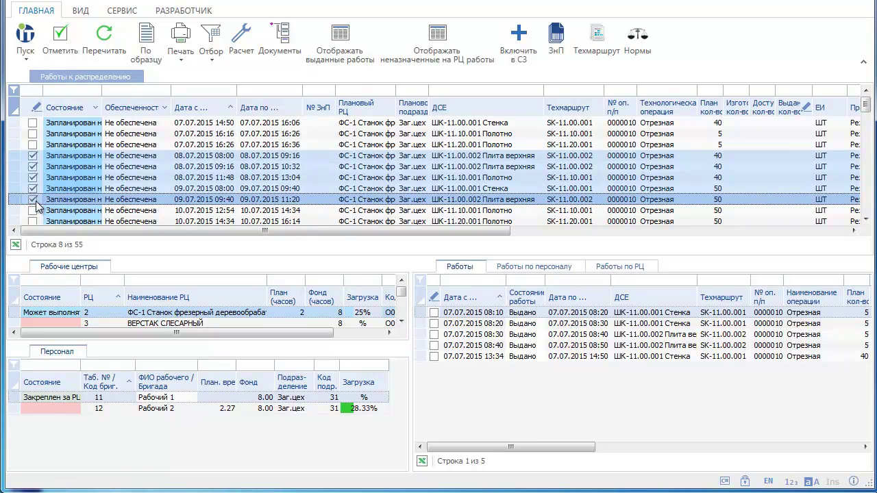
left_click(524, 42)
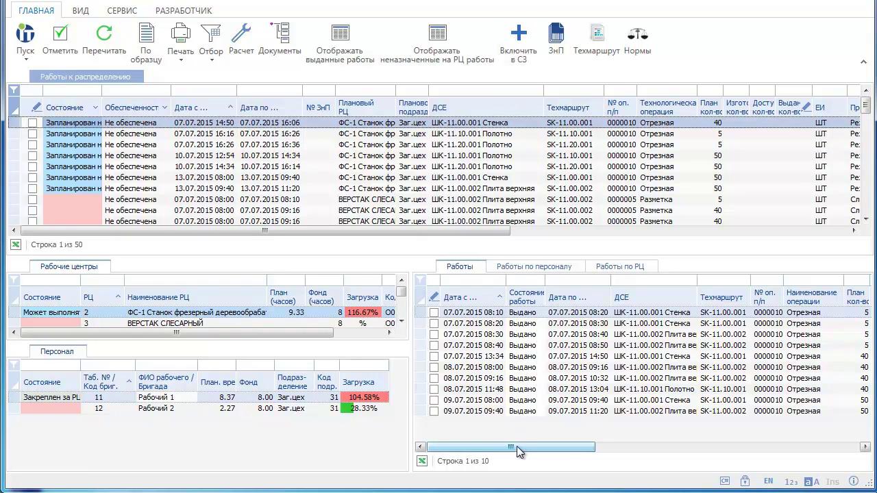
Reduce the issued quantity of the Стенка job starting 09.07.2015 08:00 to 15
left_click_drag(517, 446, 649, 435)
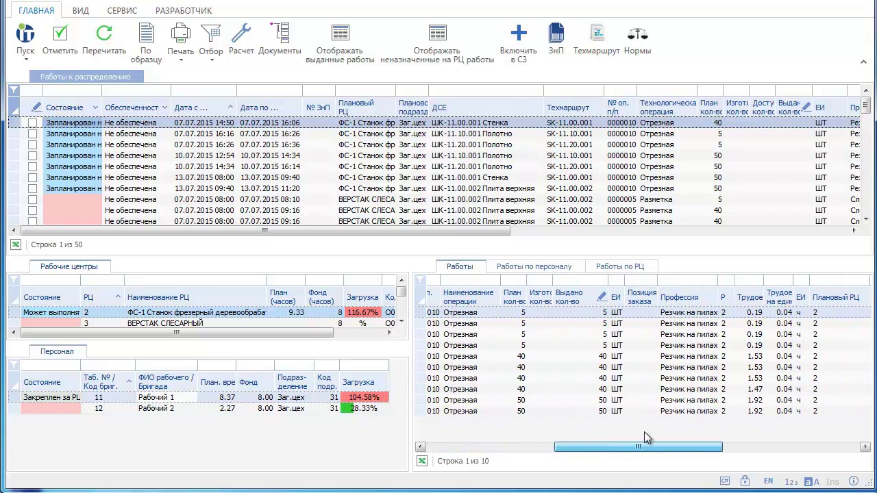
left_click(601, 401)
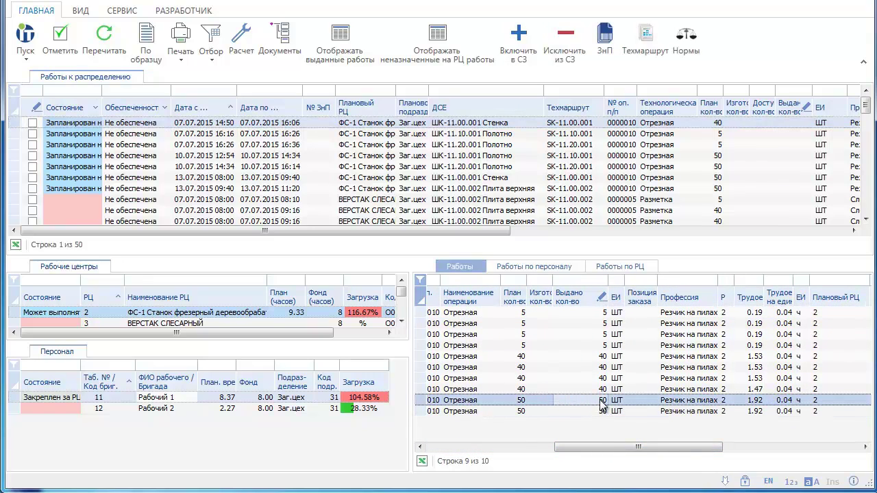
left_click(601, 401)
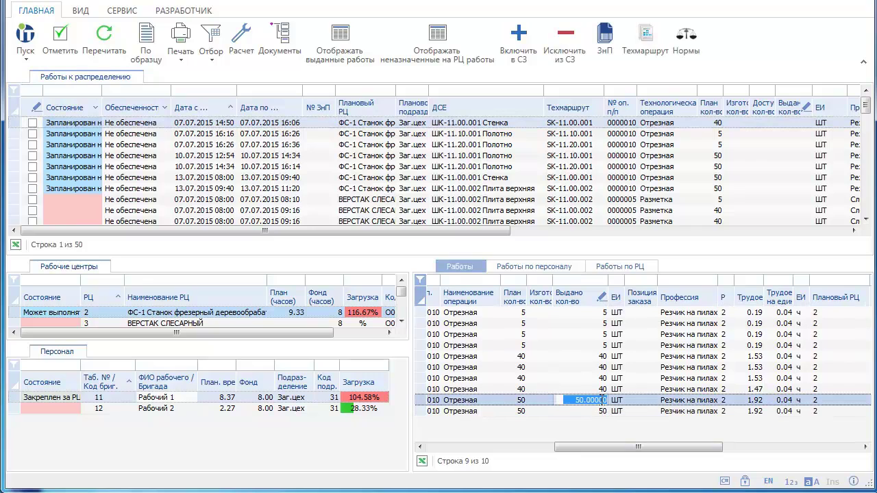
type("15")
key("Return")
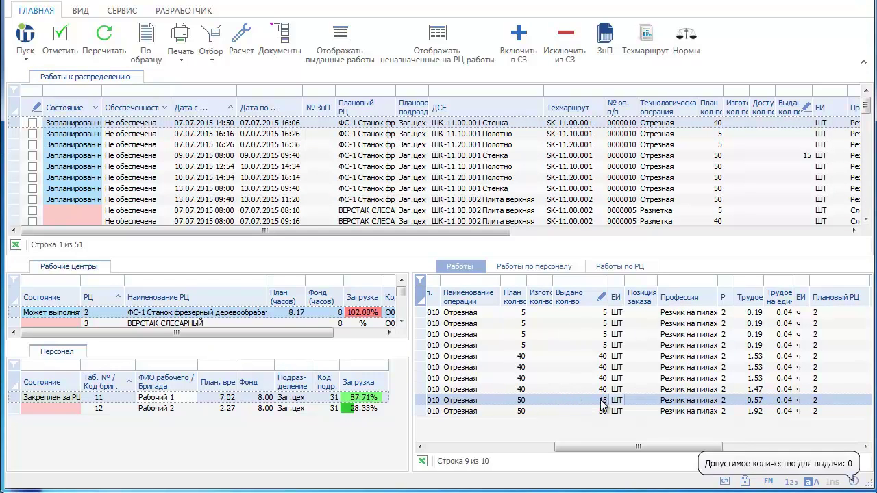
Set the issued quantity of the last Плита верхняя job to 20, then close the distribution window and save the changes
left_click(601, 411)
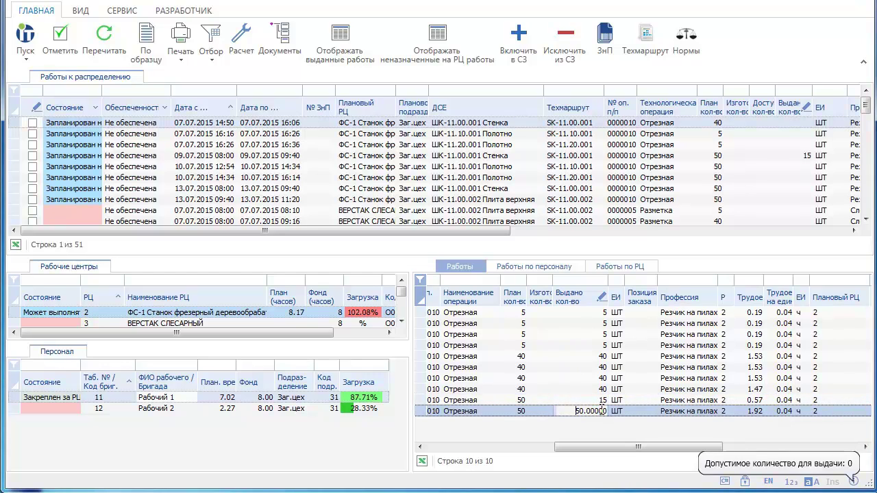
left_click(602, 411)
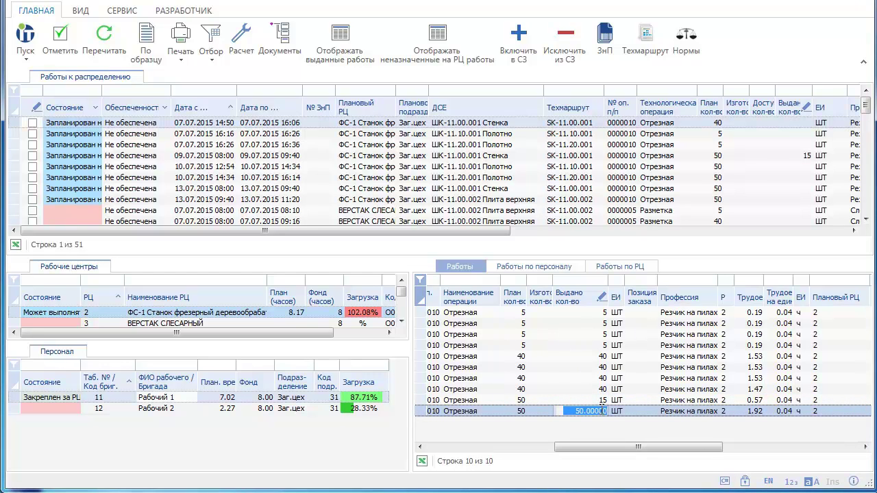
type("20")
key("Return")
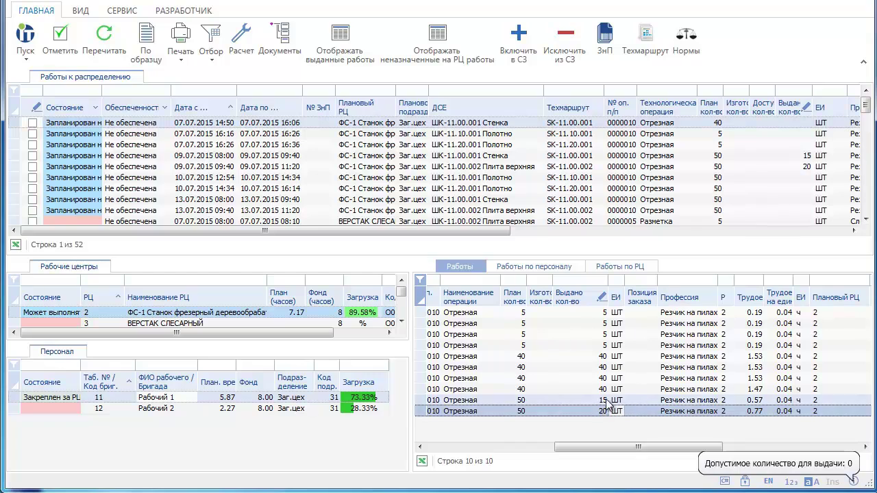
left_click(858, 4)
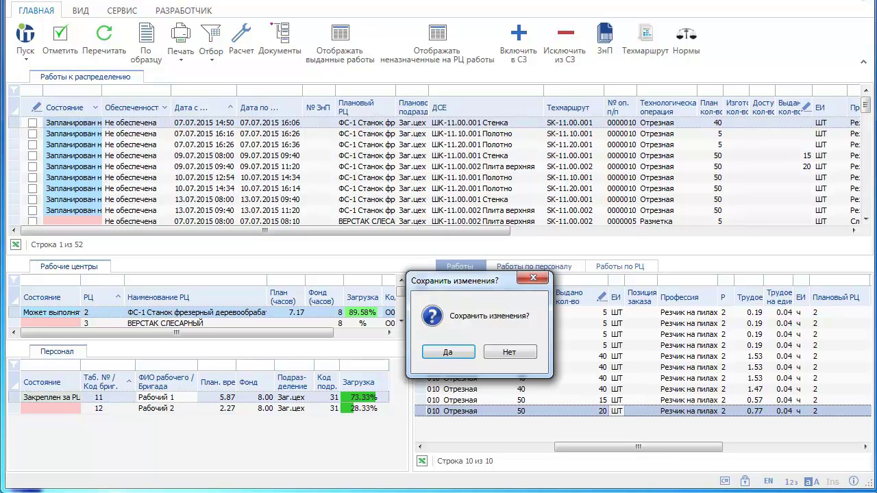
left_click(449, 352)
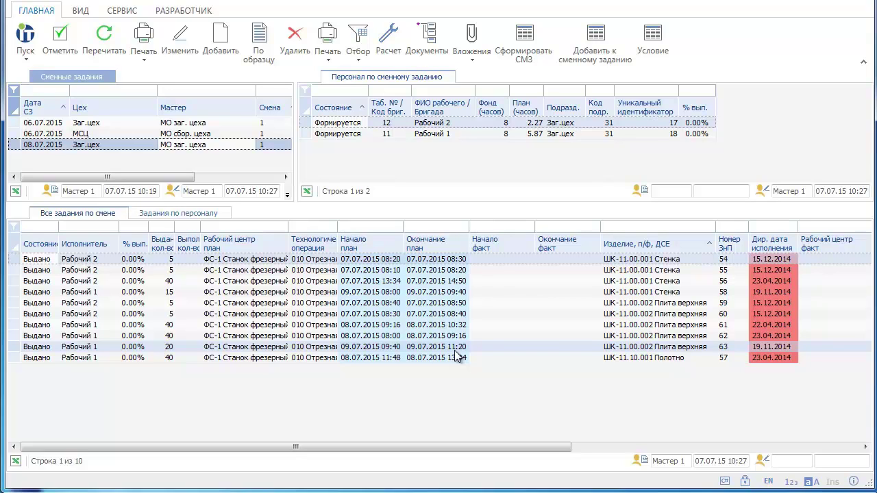
Generate the report Сменное задание по исполнителям и РЦ for the 08.07.2015 shift assignment, covering both workers
left_click(455, 348)
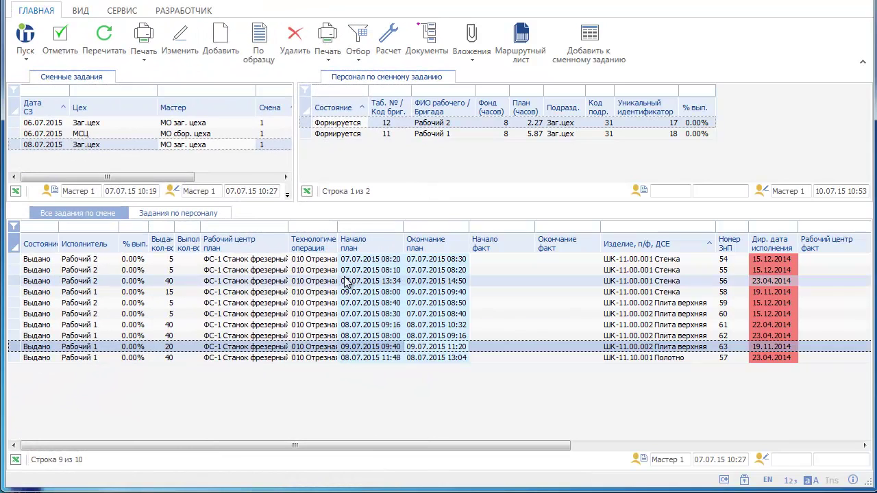
left_click(220, 145)
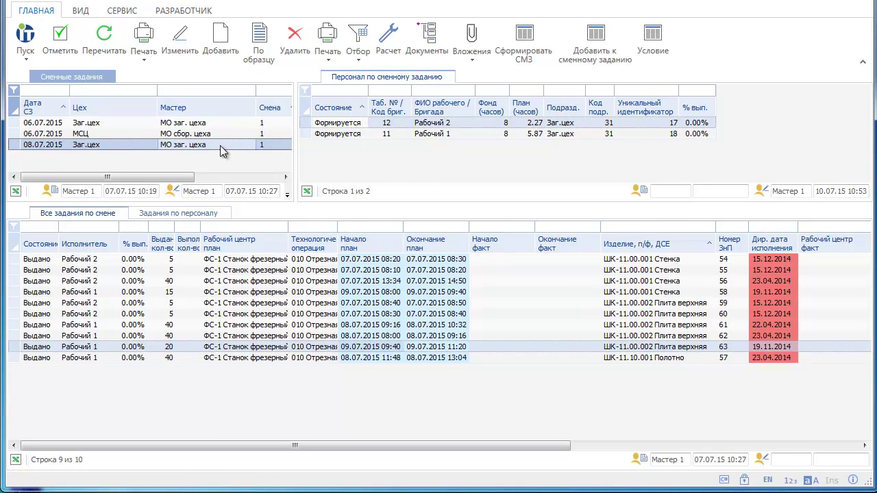
left_click(322, 49)
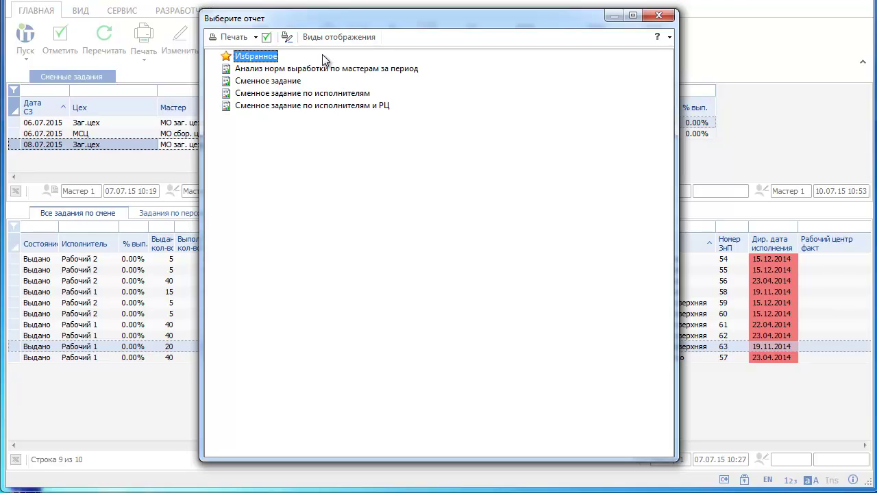
left_click(301, 108)
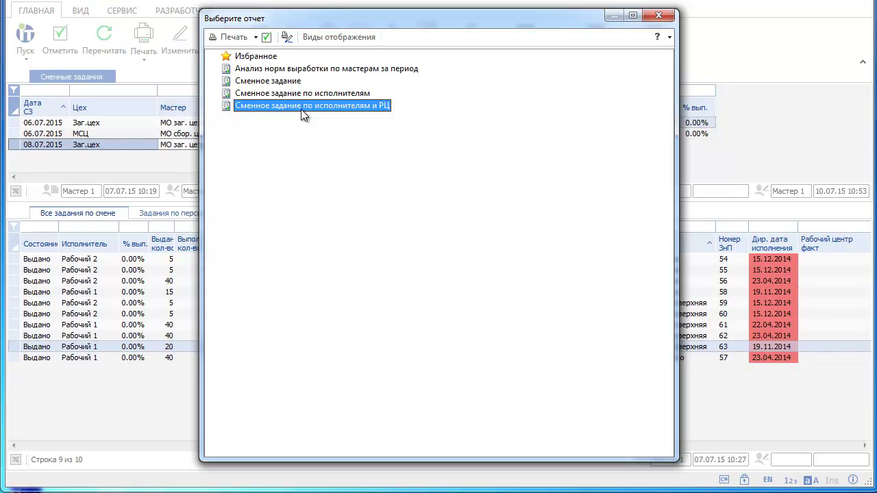
left_click(235, 36)
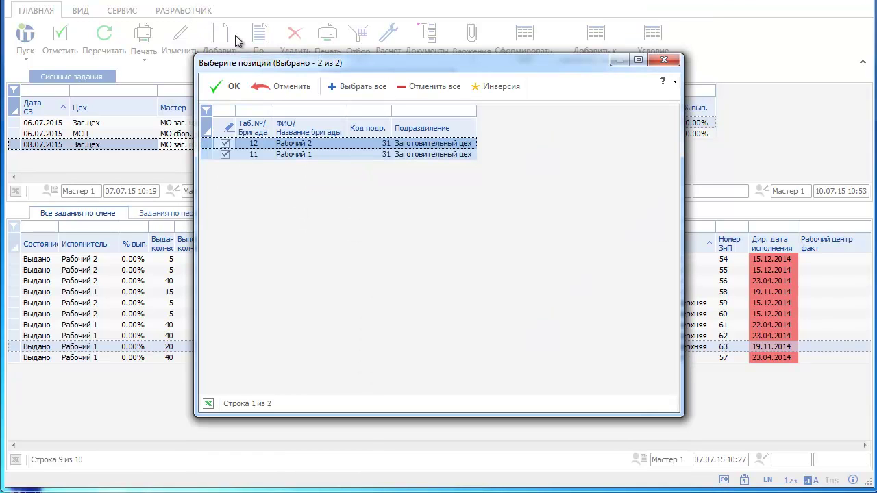
left_click(227, 88)
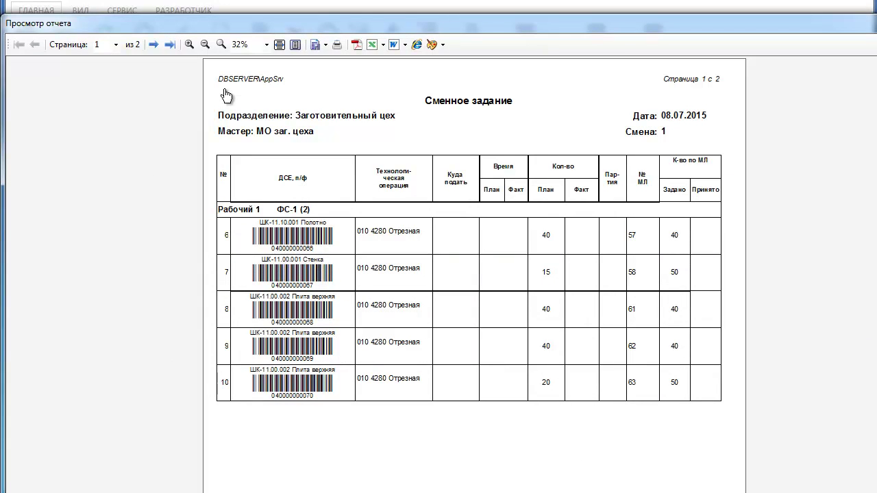
View the second page of the shift assignment report, and close the report preview and the report selection window
left_click(153, 45)
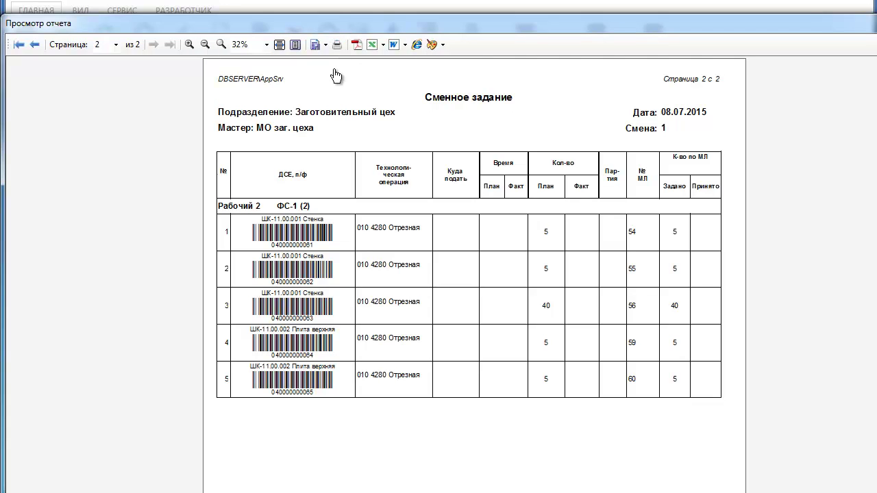
key("Escape")
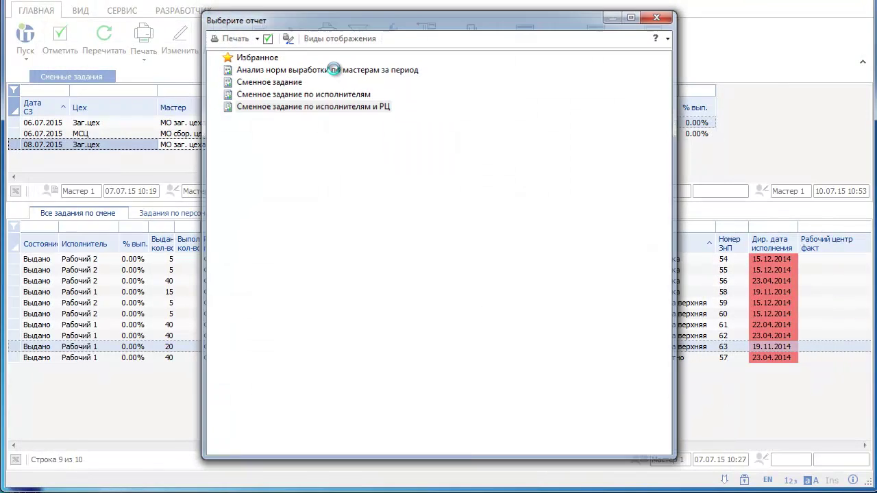
left_click(669, 16)
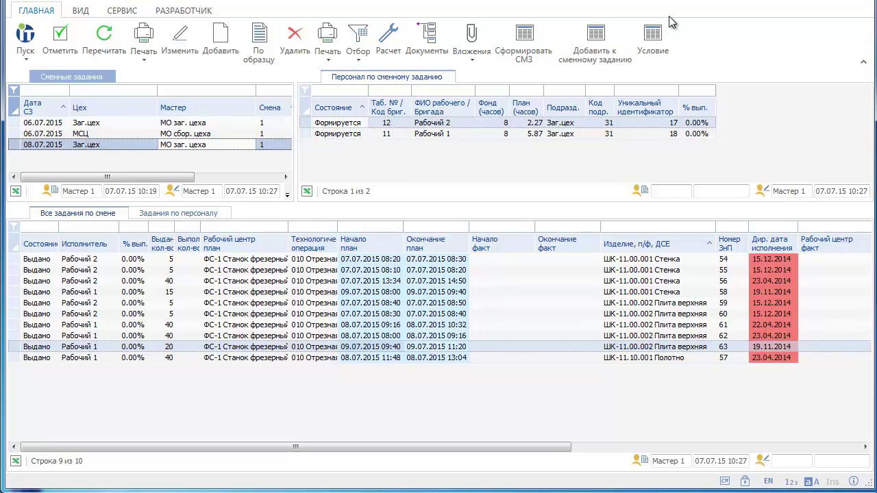
Change the state of Рабочий 2 in the 08.07.2015 shift assignment's personnel list to Выдано and save the record
left_click(524, 122)
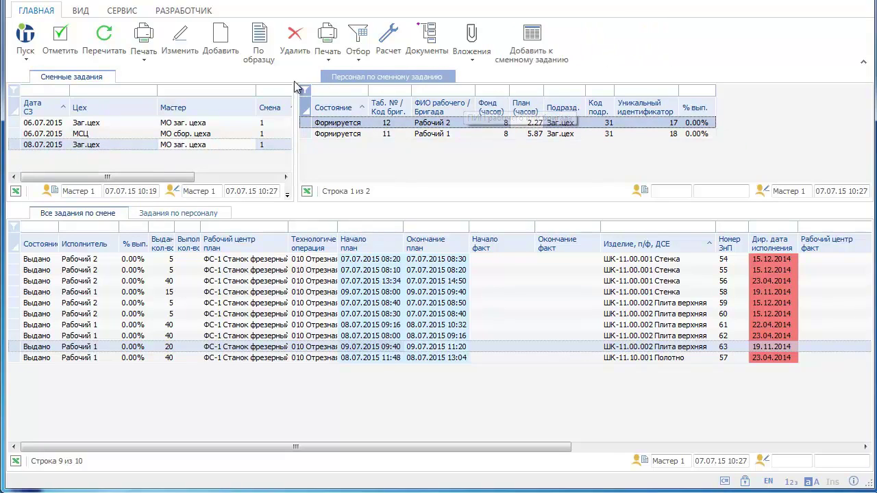
left_click(178, 40)
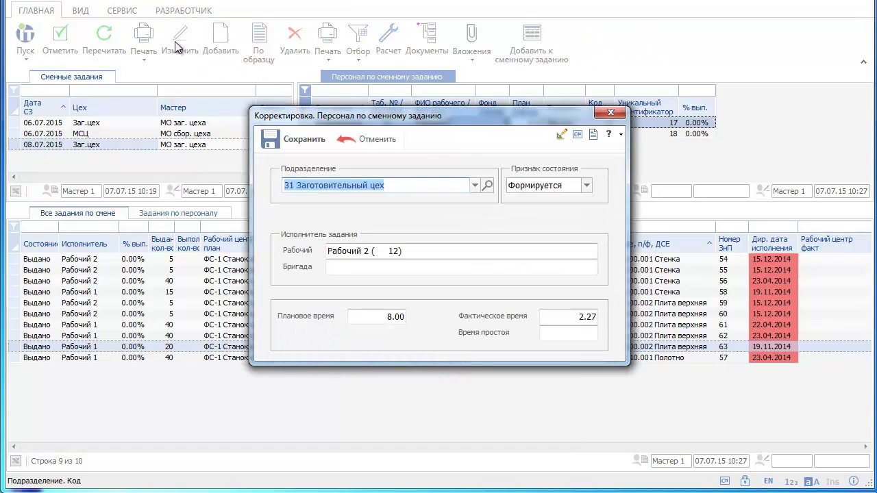
left_click(584, 187)
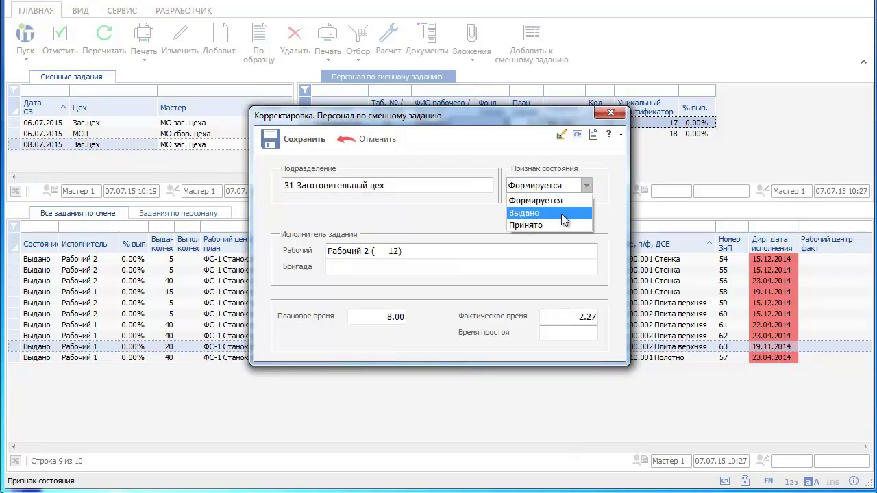
left_click(561, 213)
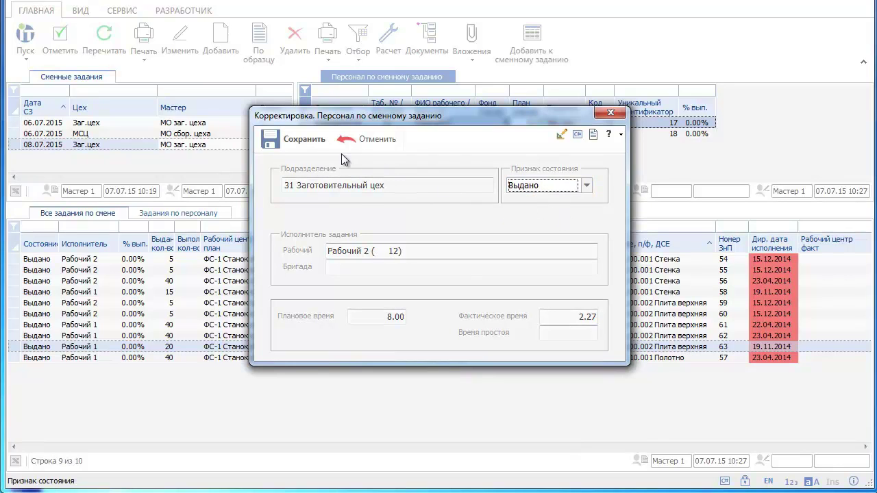
left_click(289, 140)
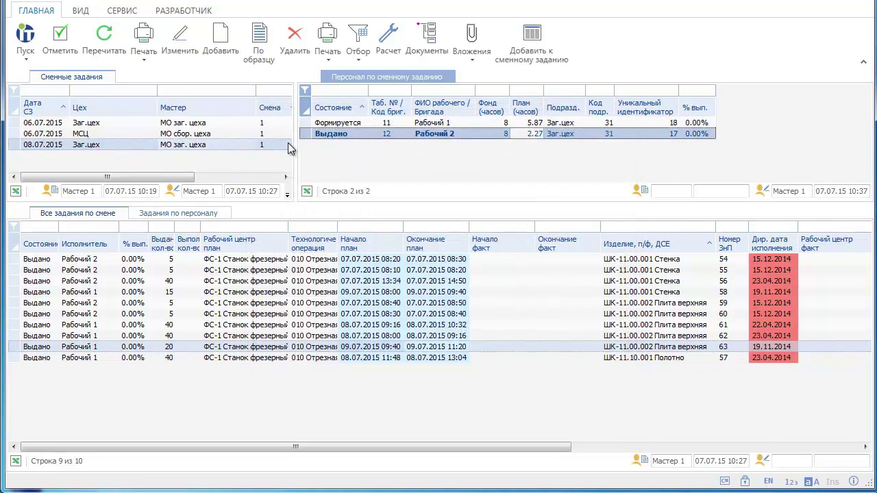